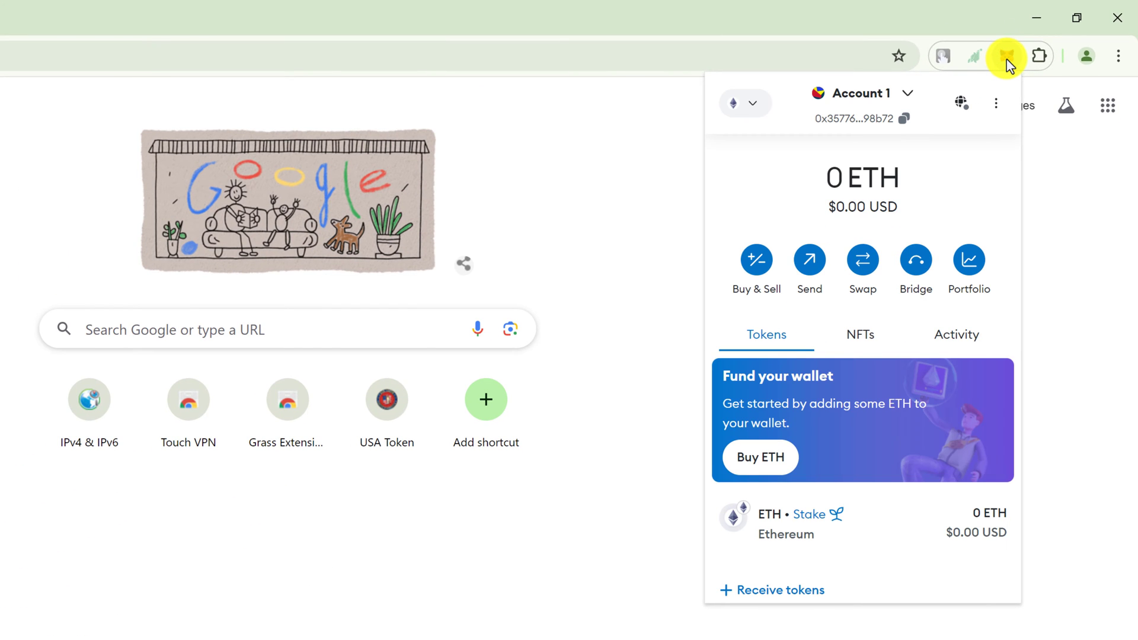
Expand MetaMask into a full browser tab and go to its Snaps page, which lists no snaps
click(995, 104)
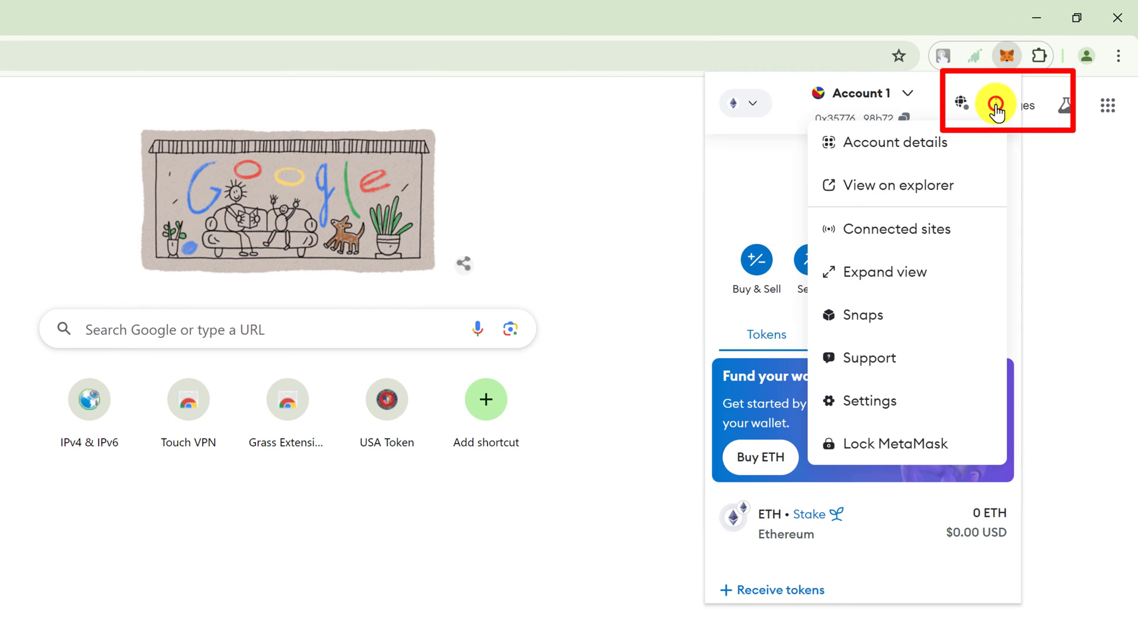
click(951, 274)
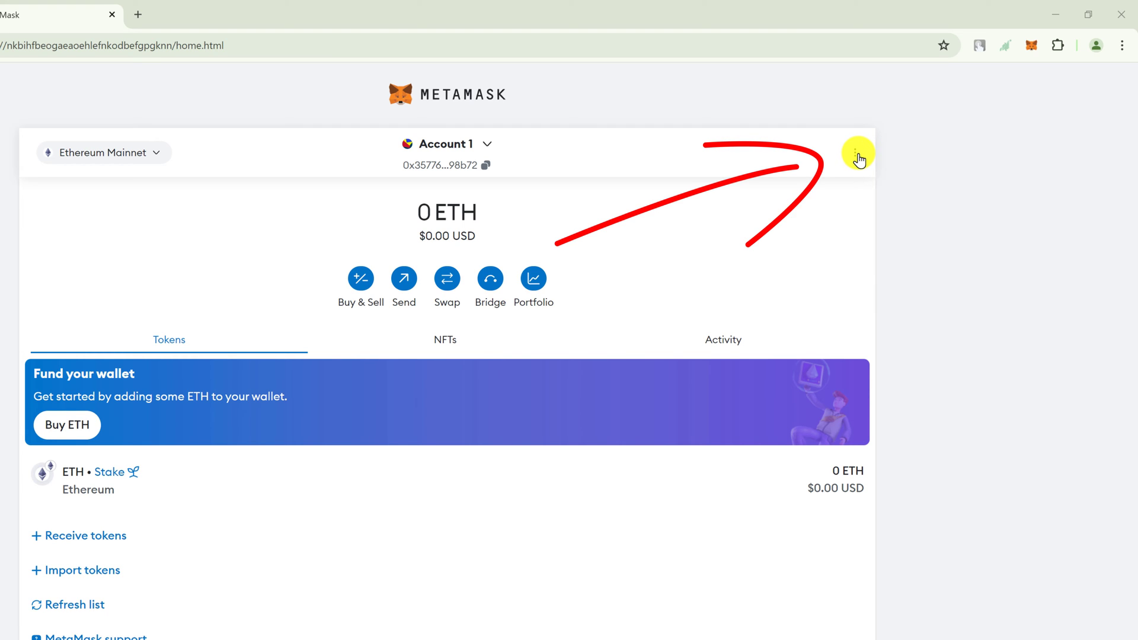
click(857, 155)
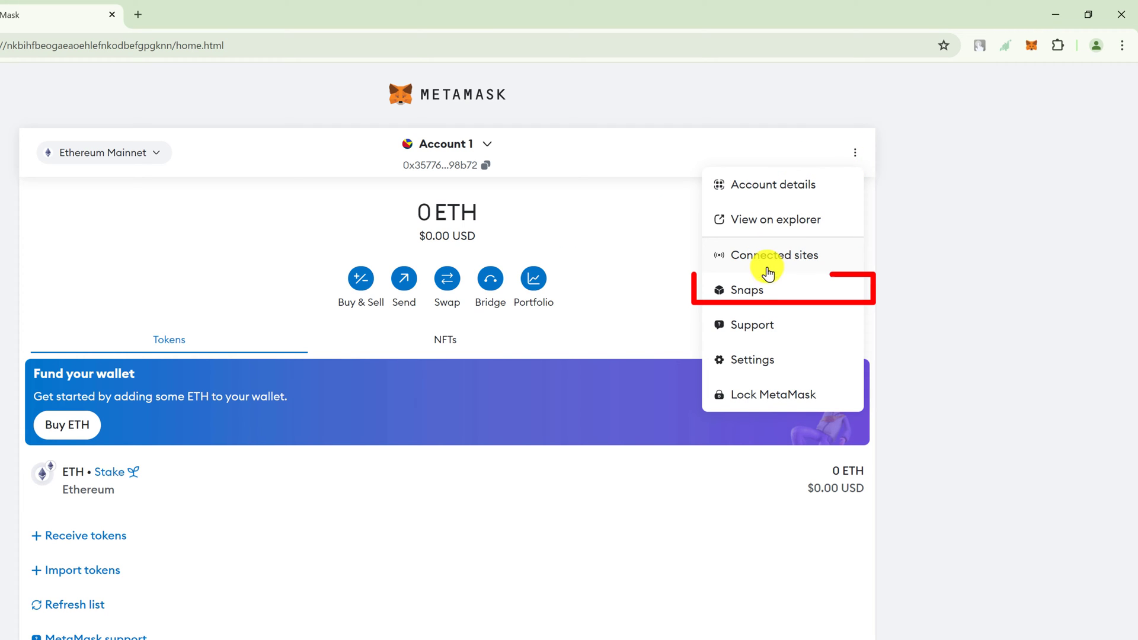
click(790, 291)
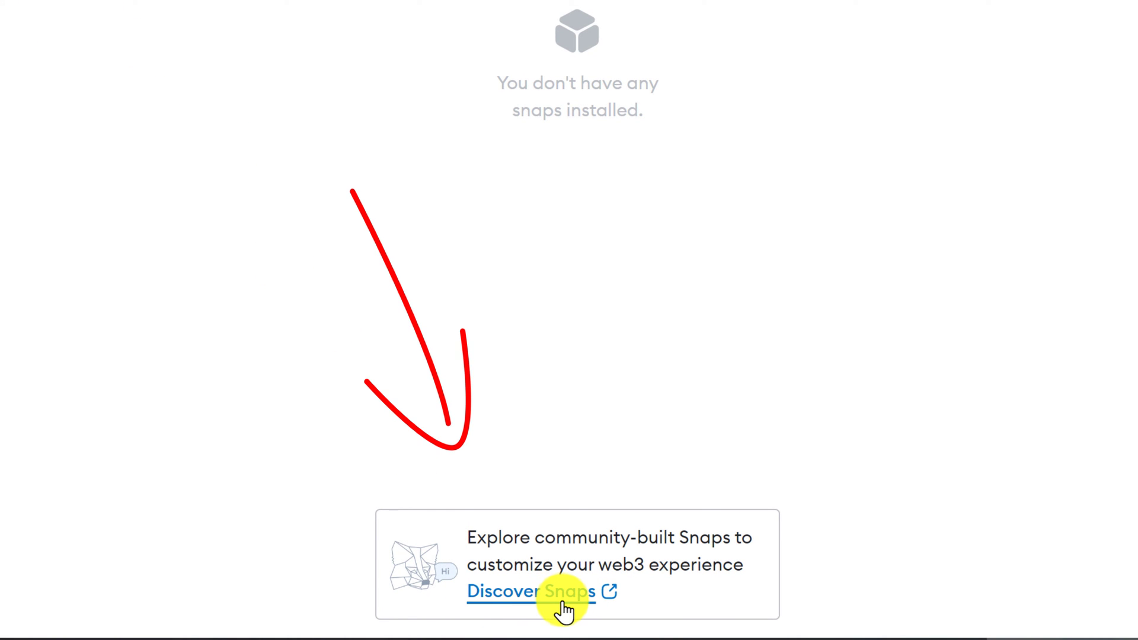
From Discover Snaps, open the Solana Wallet card under Most Popular to see its details
click(562, 603)
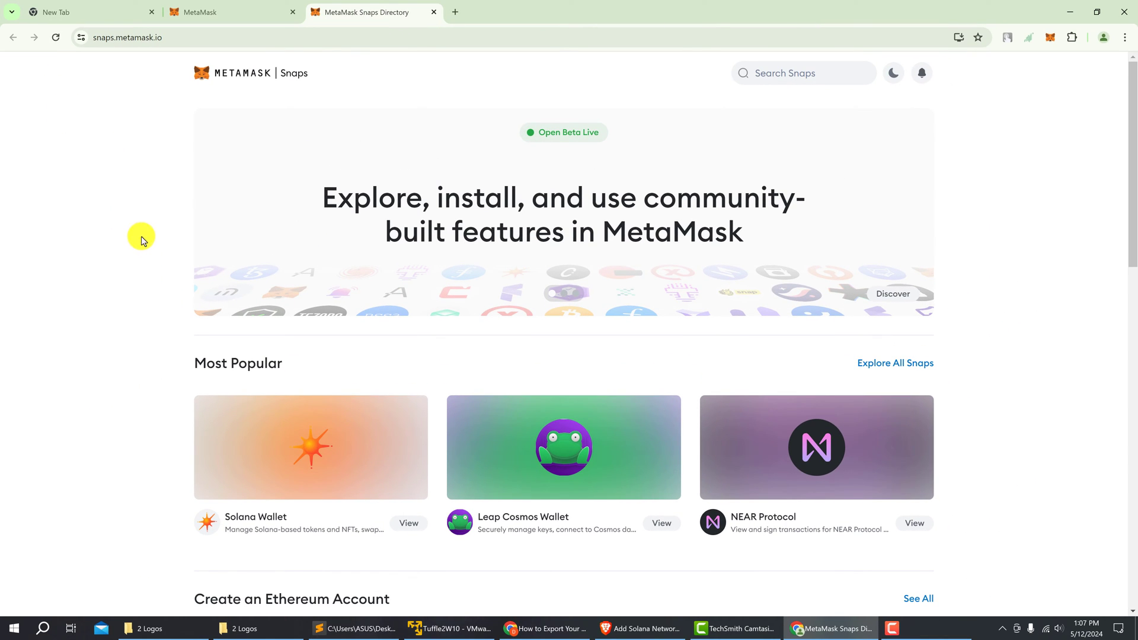
scroll(178, 437, down, 1)
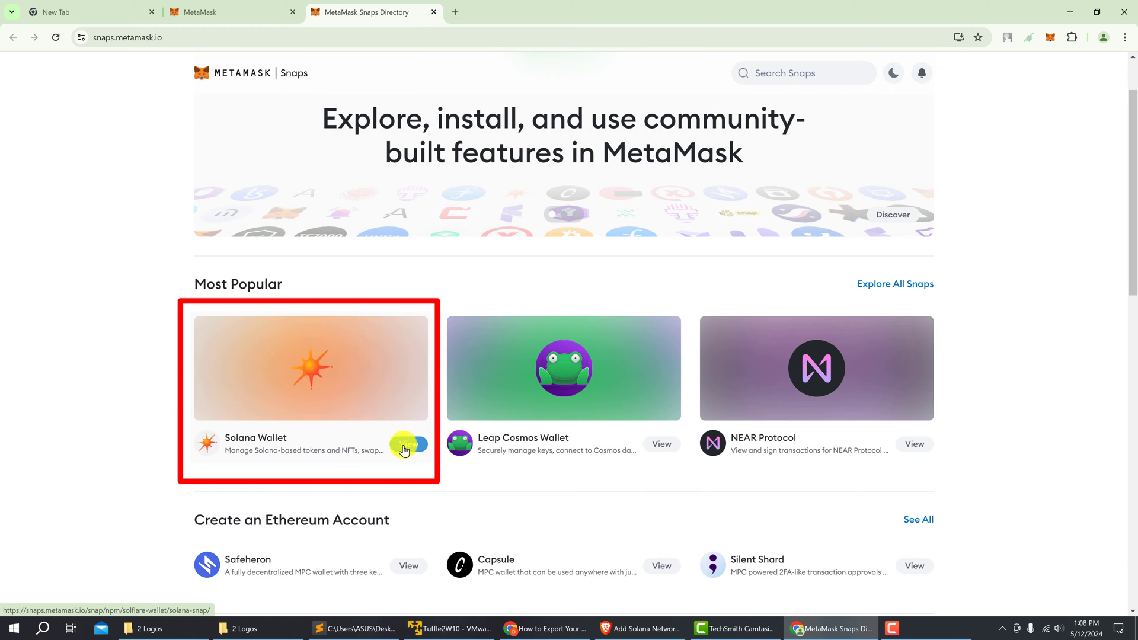
click(403, 445)
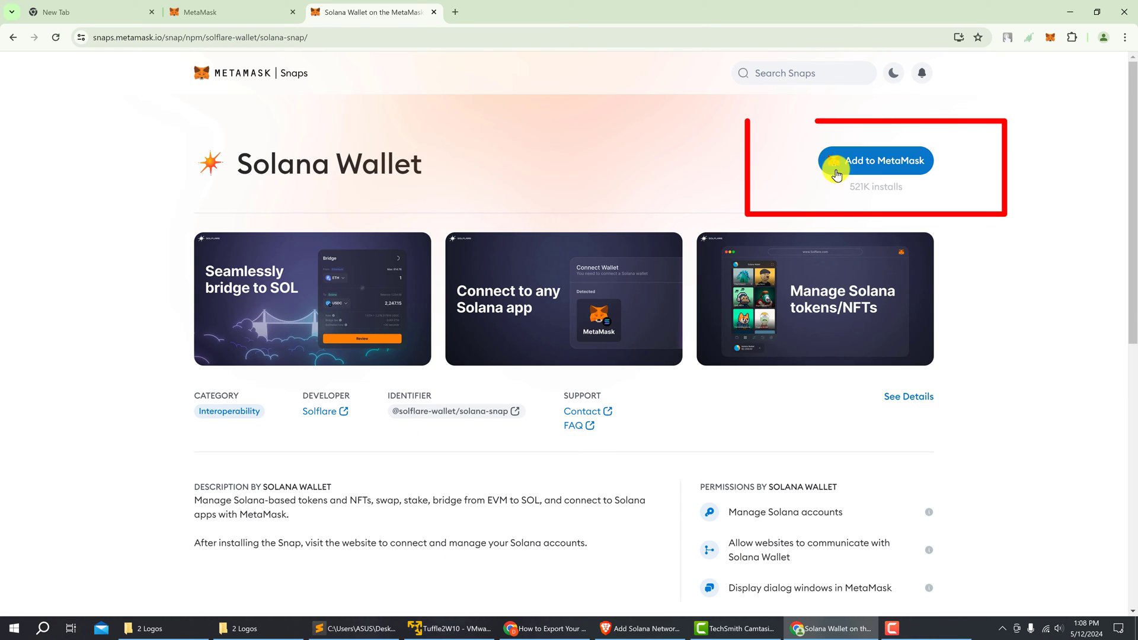
Add Solana Wallet to MetaMask: accept the notice, connect, grant permissions, and confirm installation
click(884, 170)
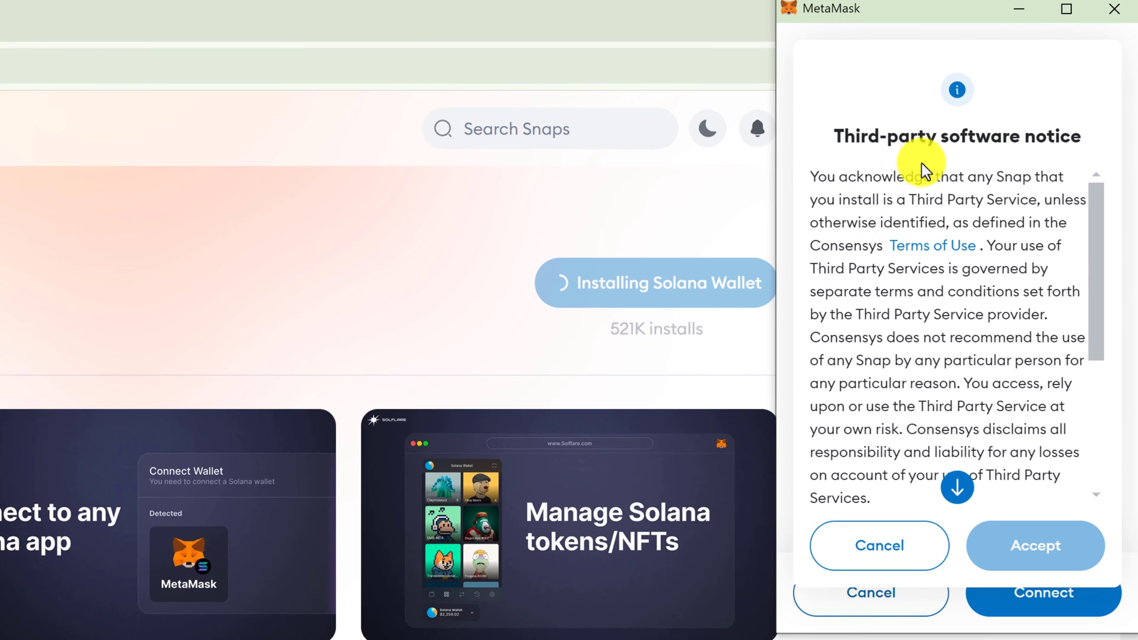
click(957, 487)
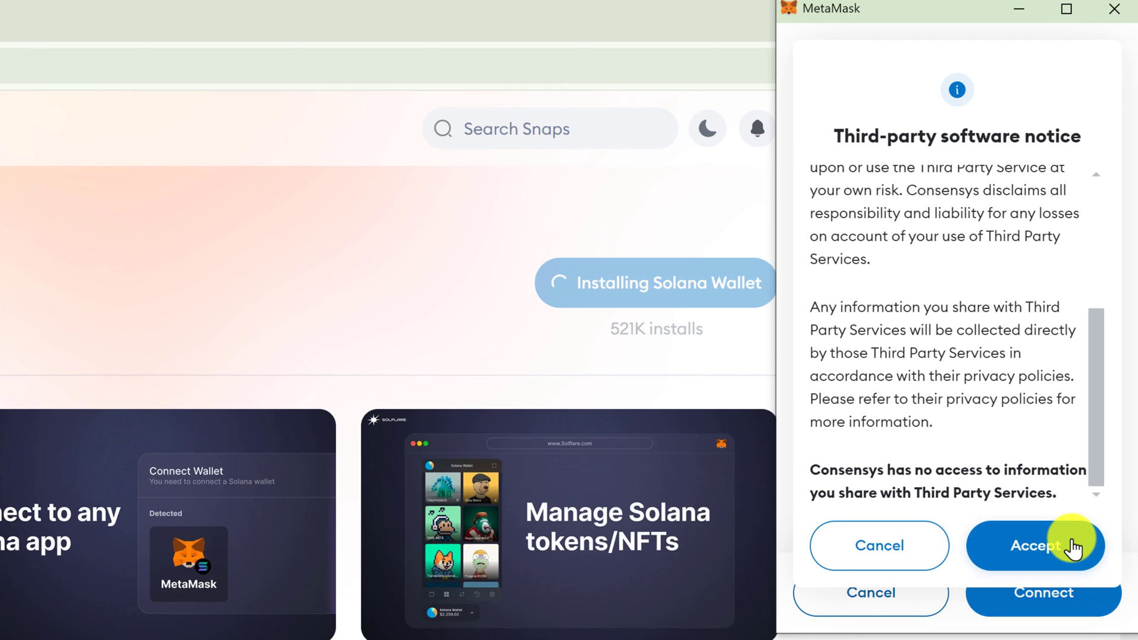
click(1069, 549)
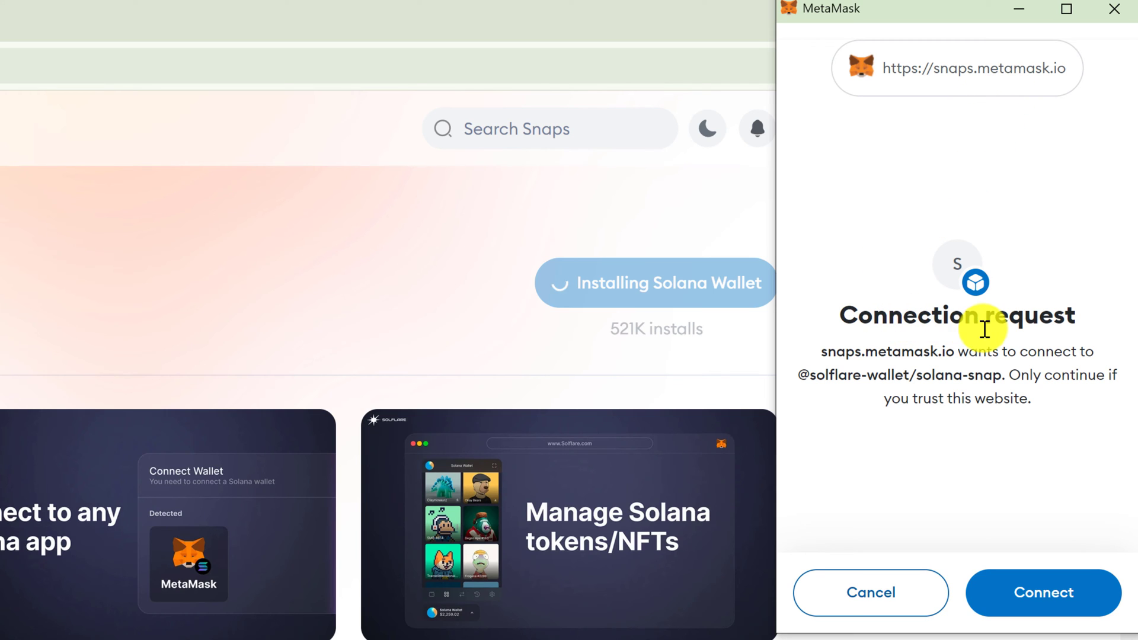
click(1082, 592)
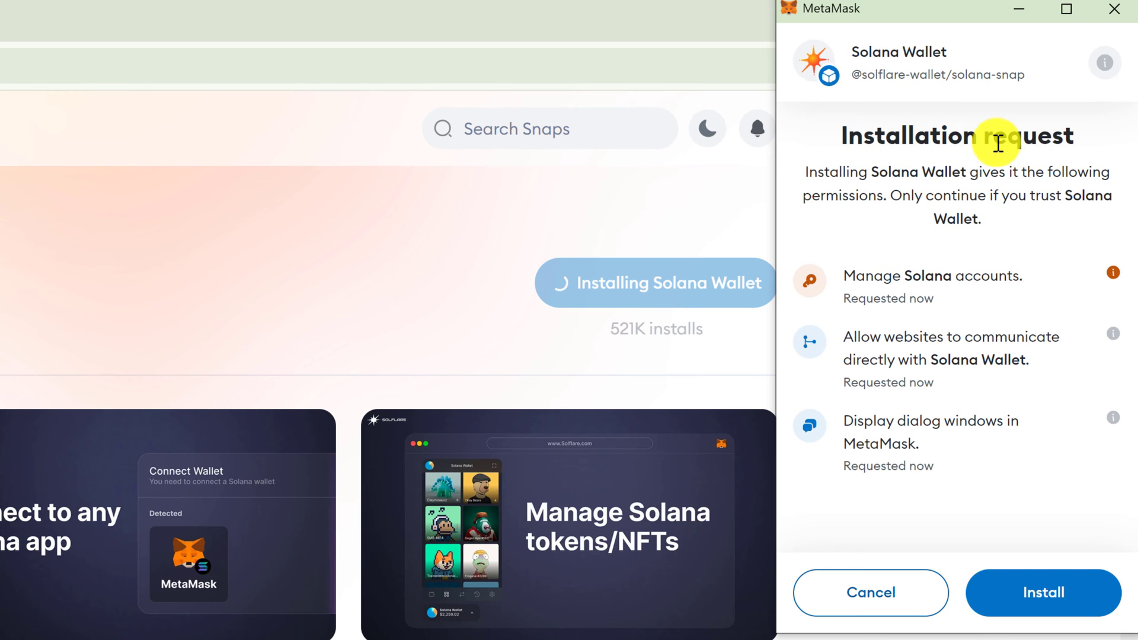
click(1087, 590)
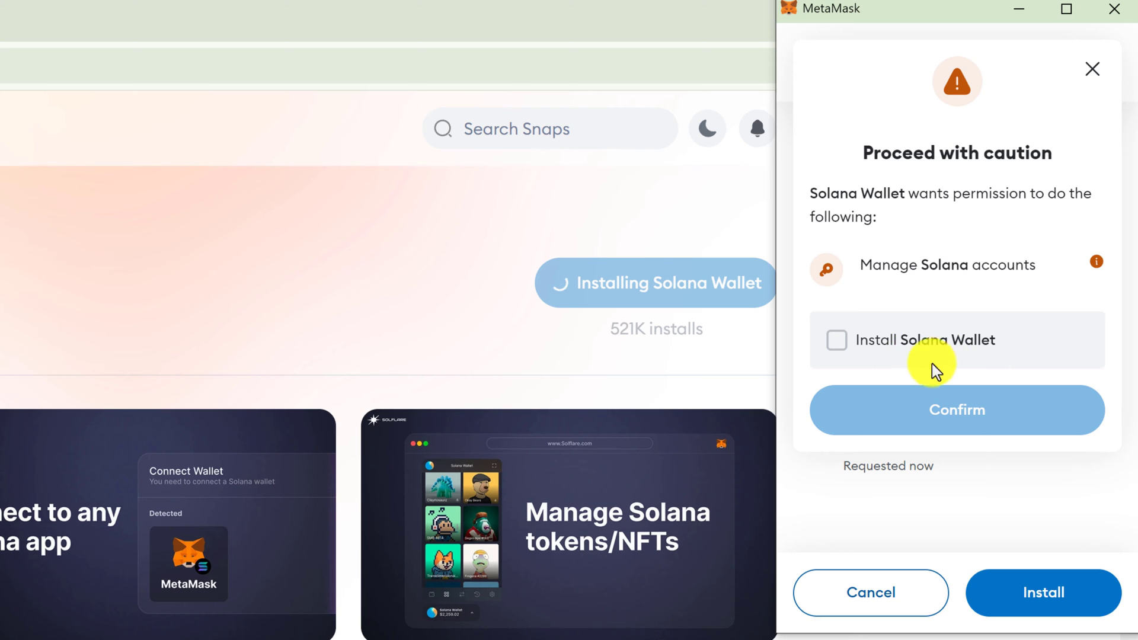
click(838, 347)
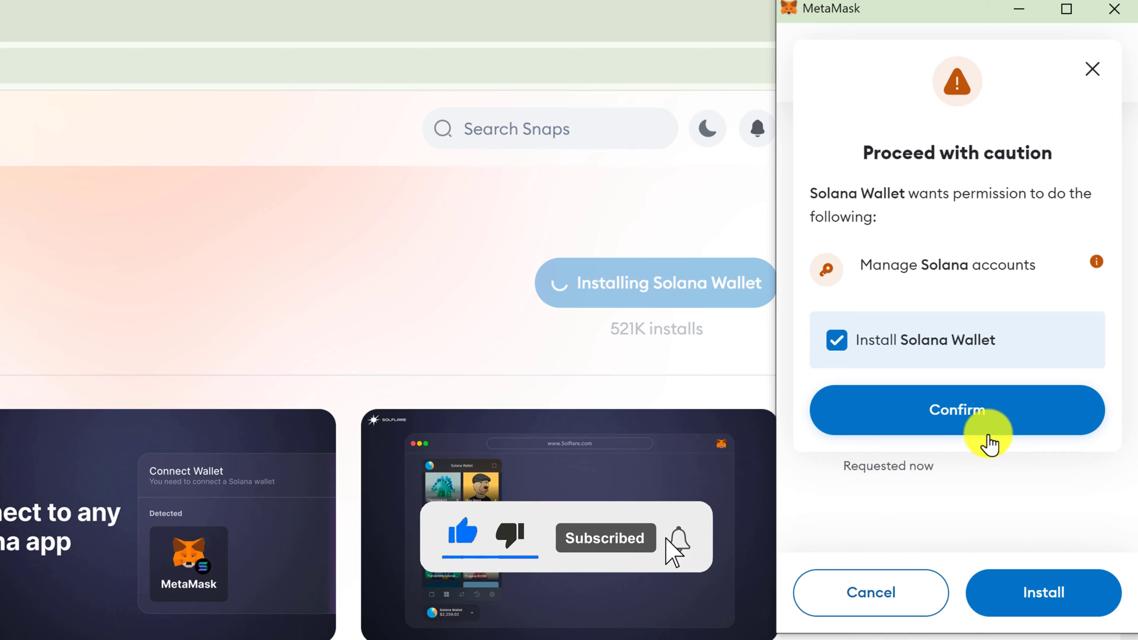
click(1019, 418)
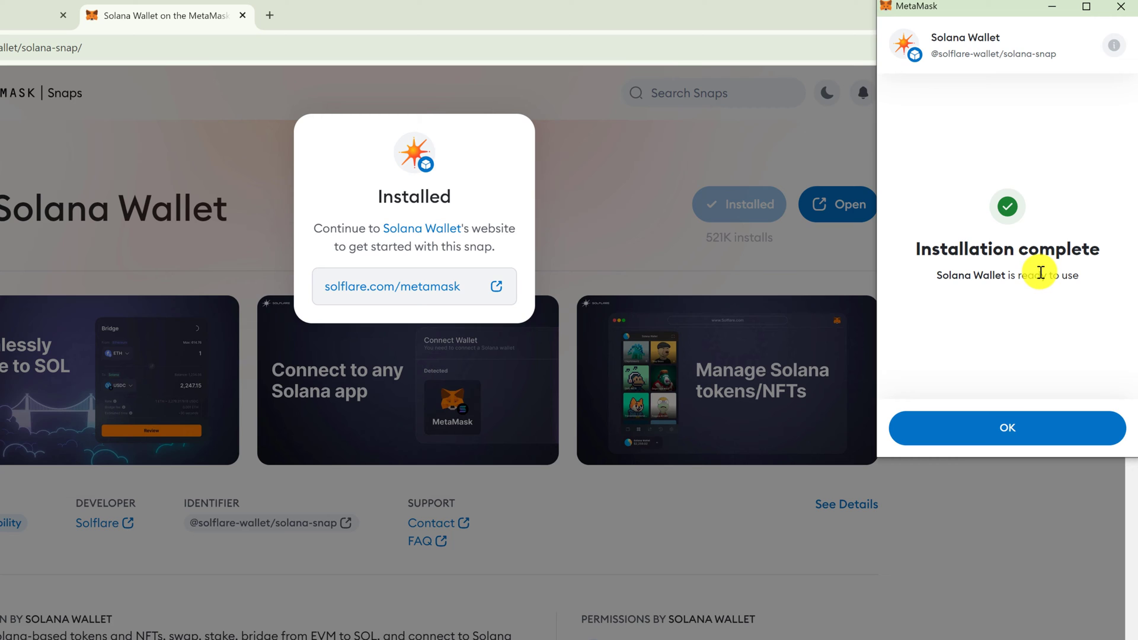
Dismiss the installation message and open solflare.com/metamask in a new tab
click(1005, 432)
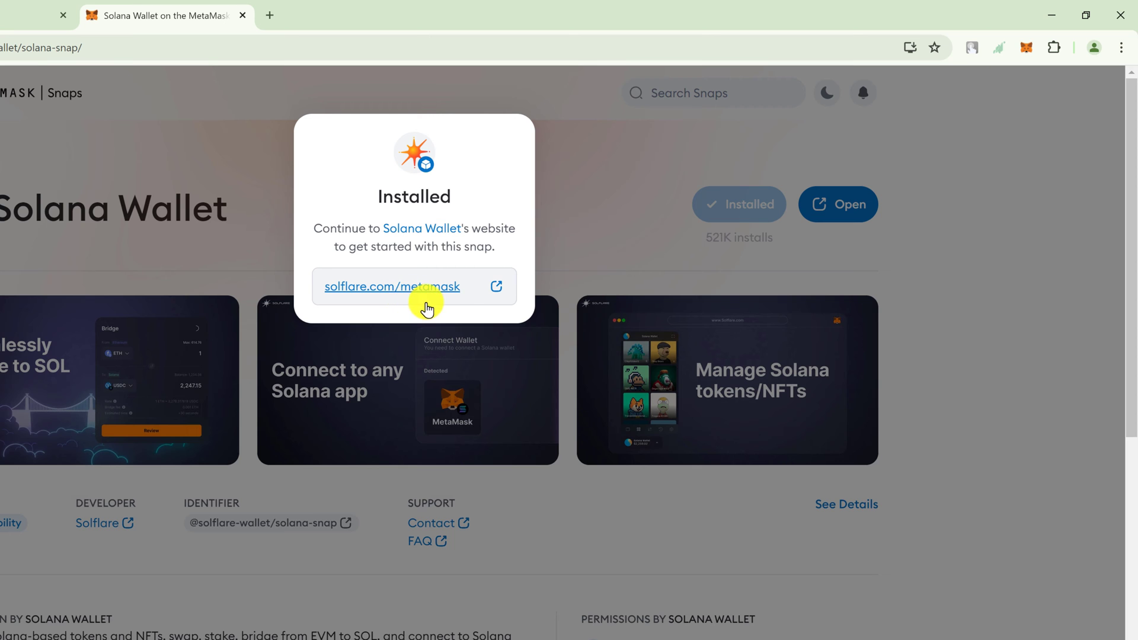
click(497, 289)
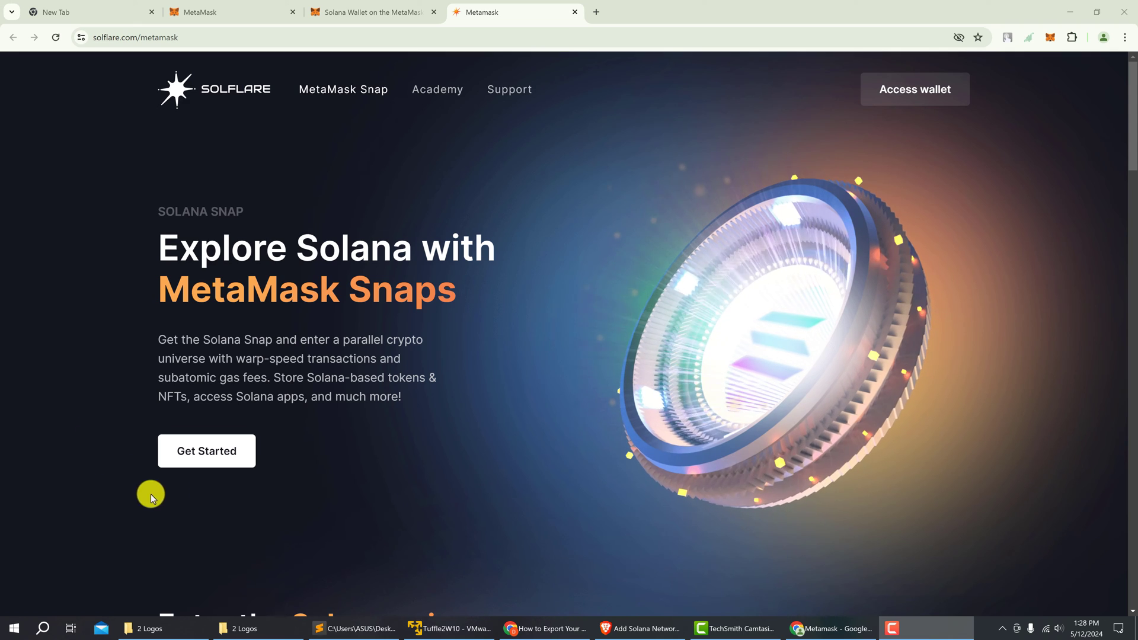
Continue through Solflare's Snap onboarding pages and start the Connect MetaMask request
click(243, 457)
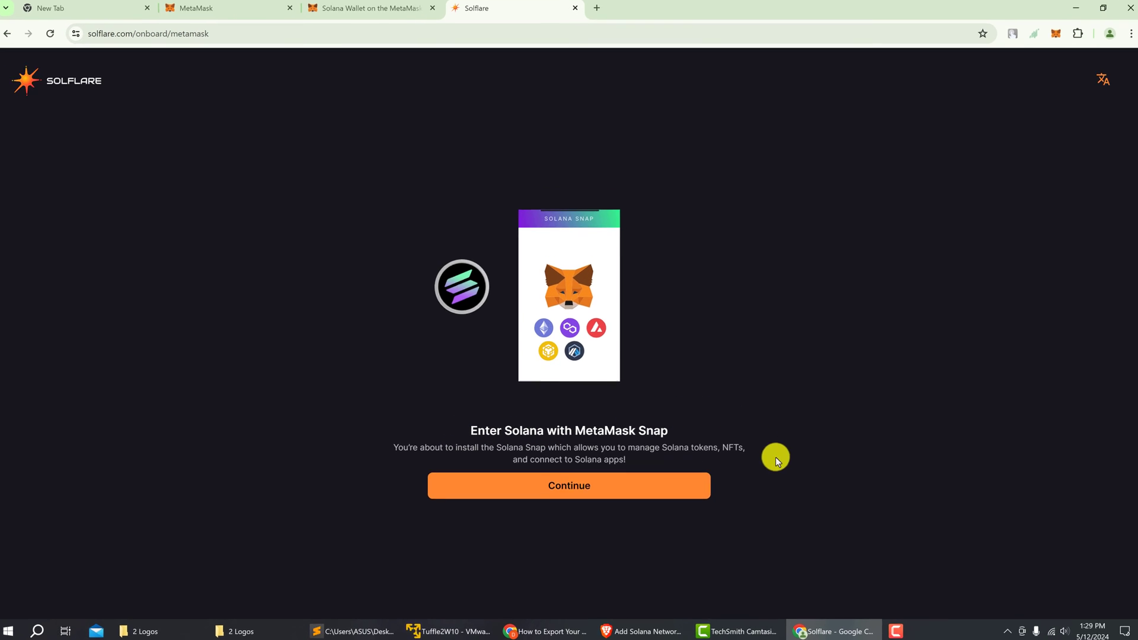
click(619, 491)
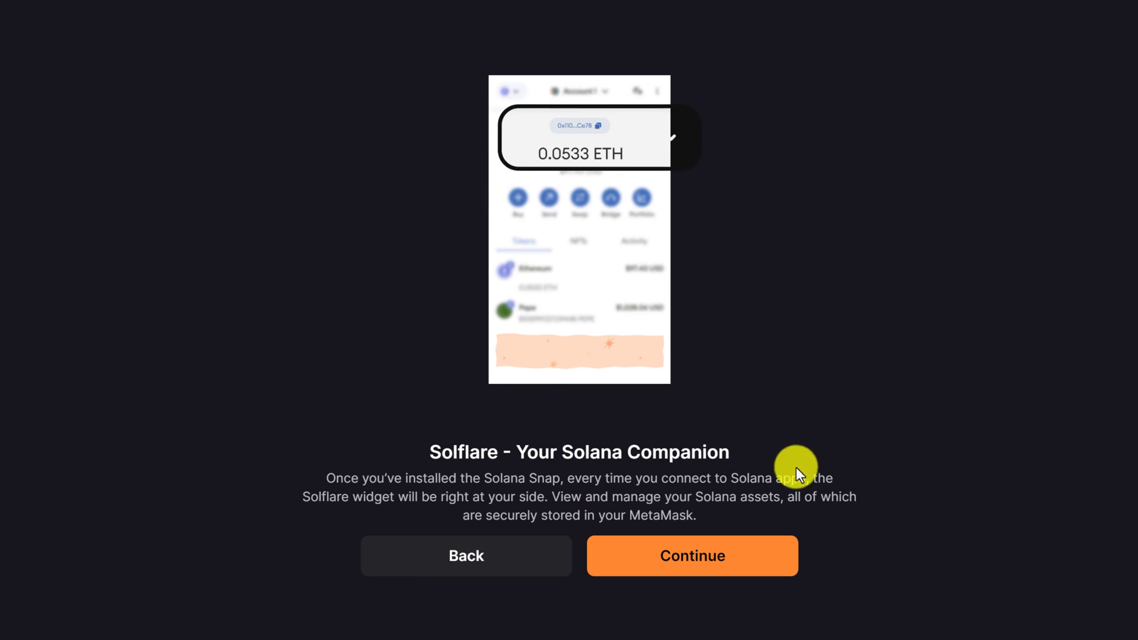
click(635, 576)
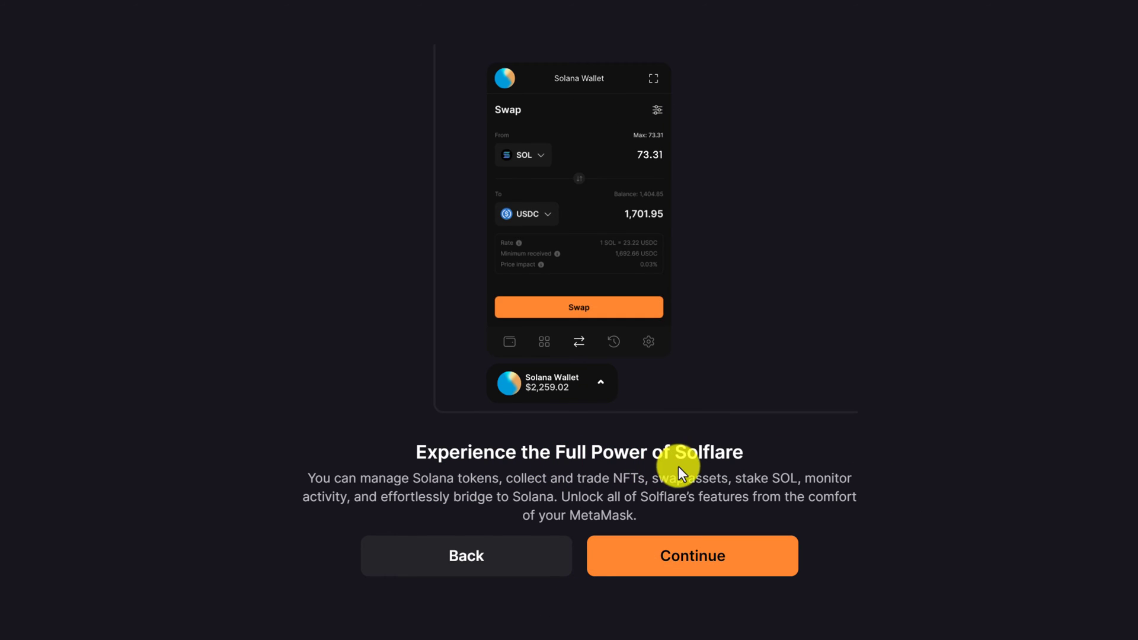
click(650, 557)
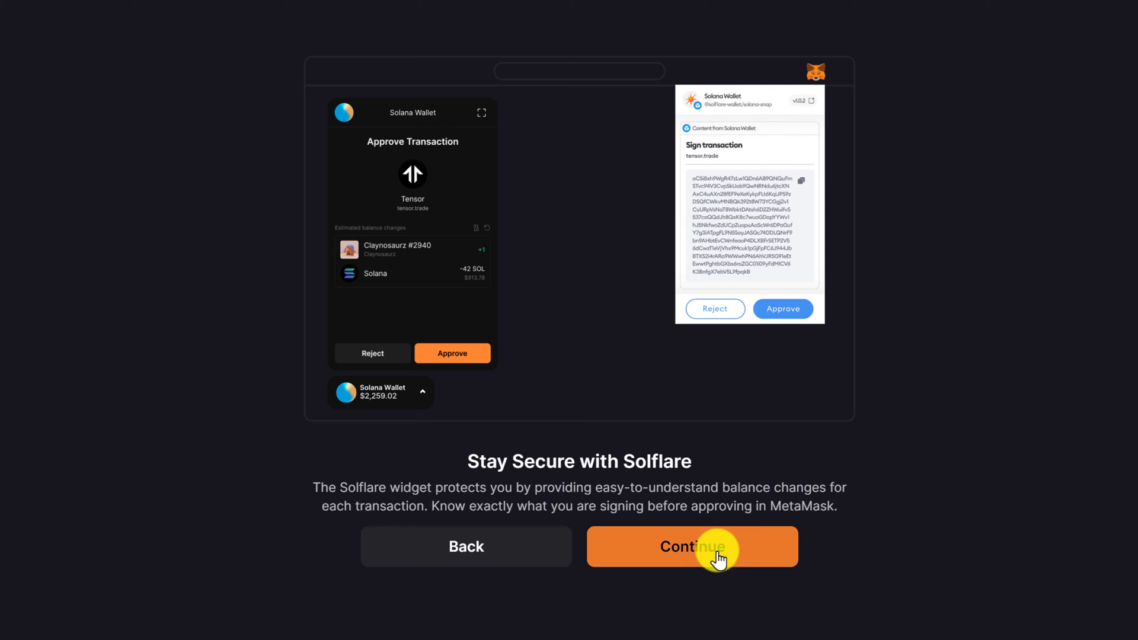
click(745, 543)
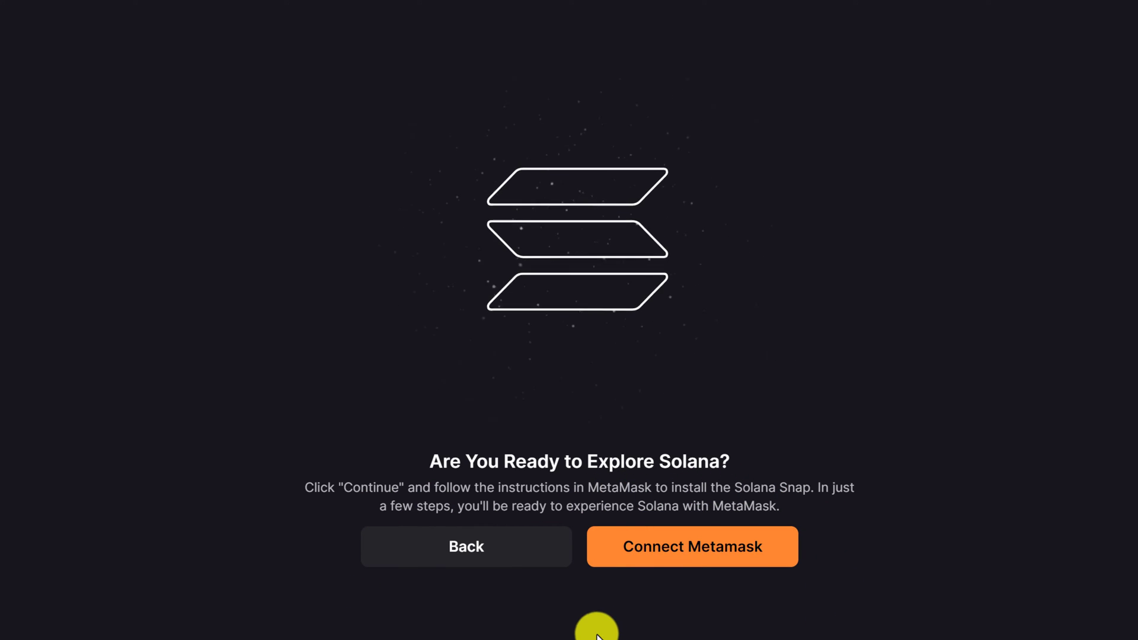
click(663, 547)
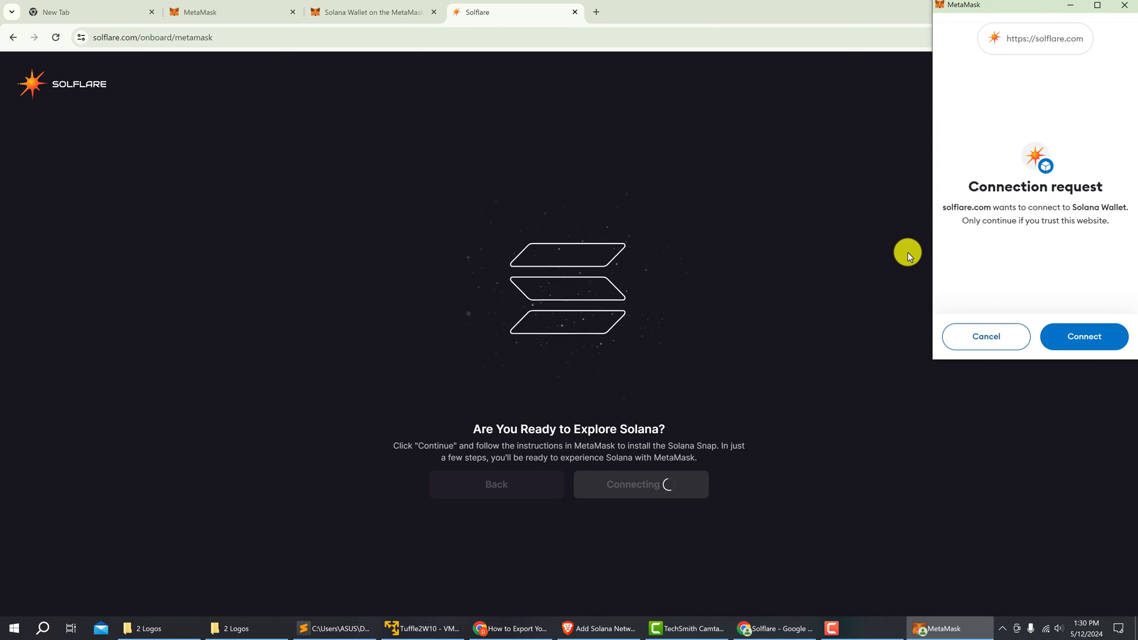
Approve solflare.com's MetaMask connection, acknowledge the bookmark reminder, and enter the Solana portfolio
click(1084, 337)
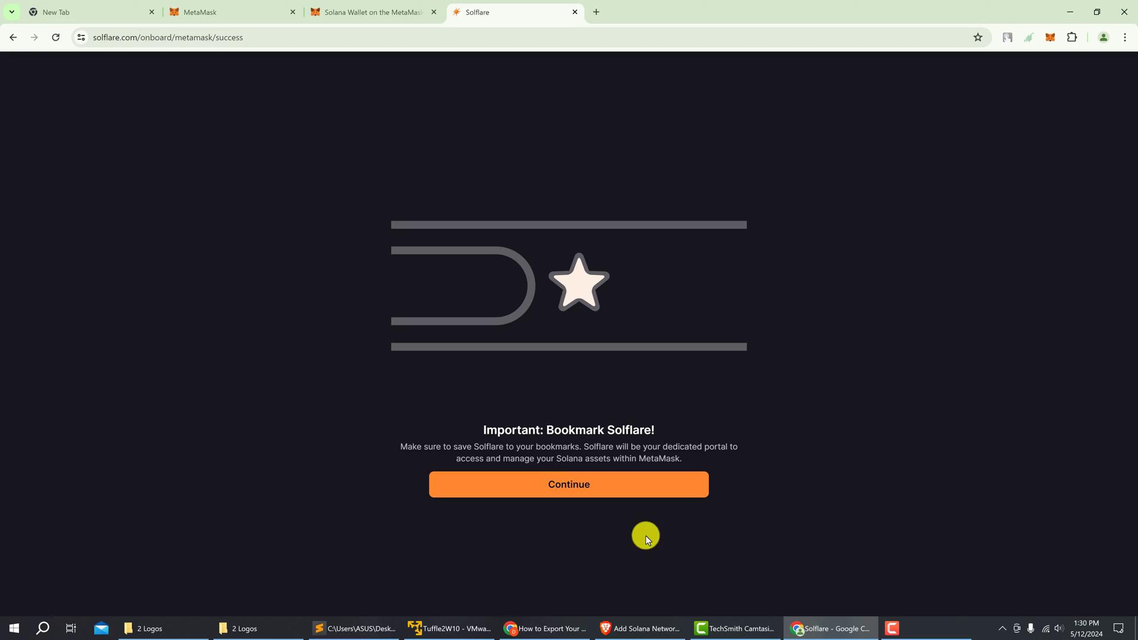
click(595, 487)
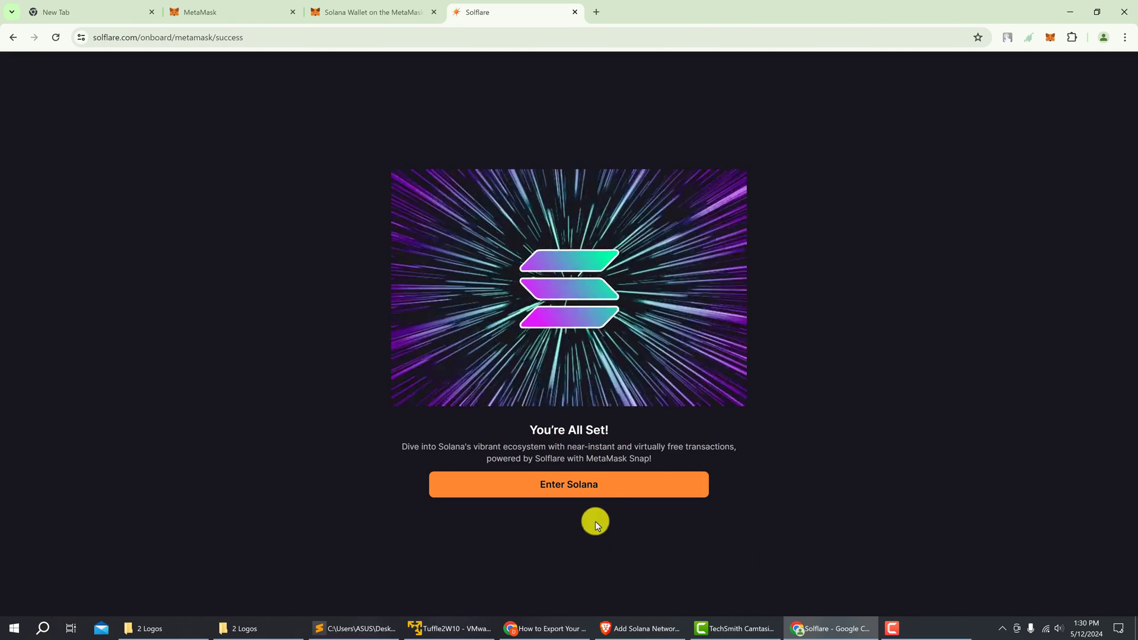
click(610, 490)
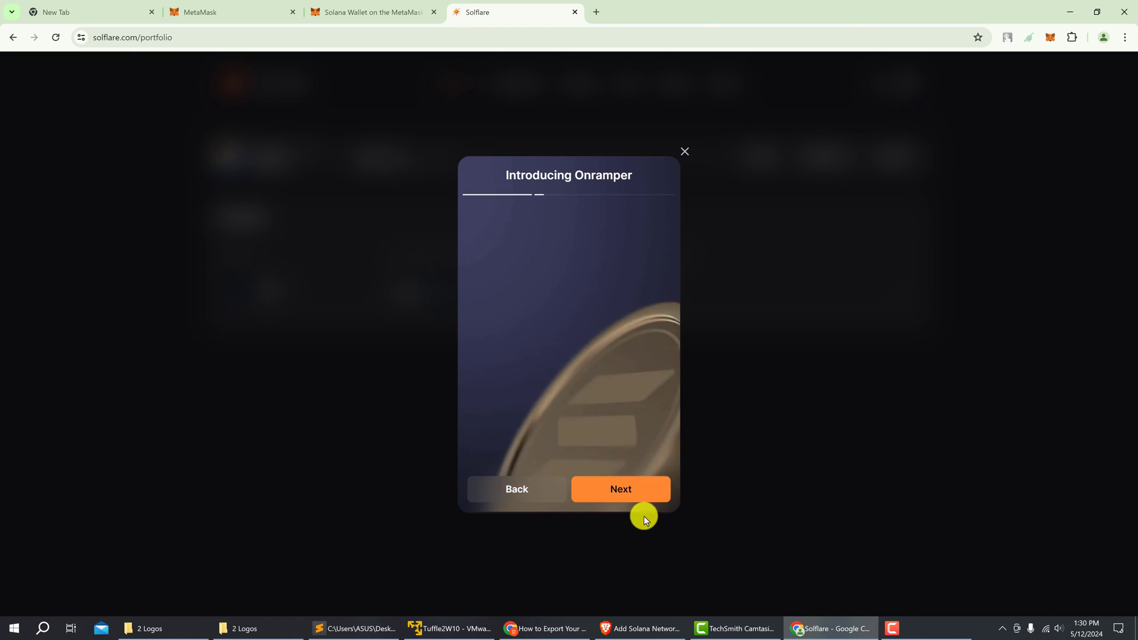
Advance through the Onramper introduction to reach the portfolio showing 0 SOL
click(640, 483)
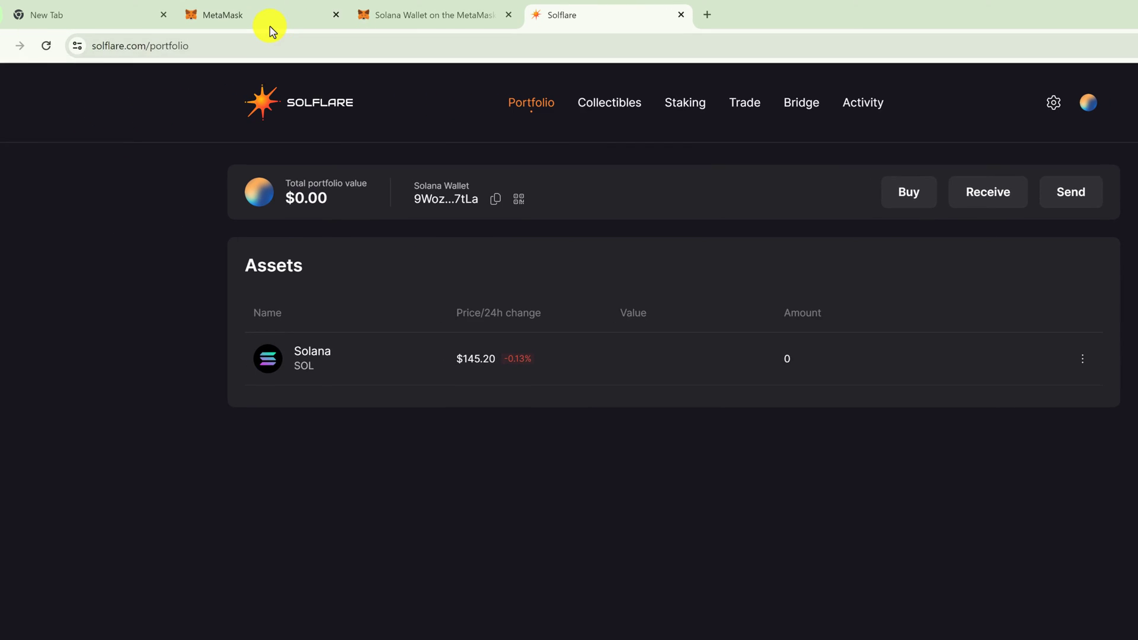
click(289, 18)
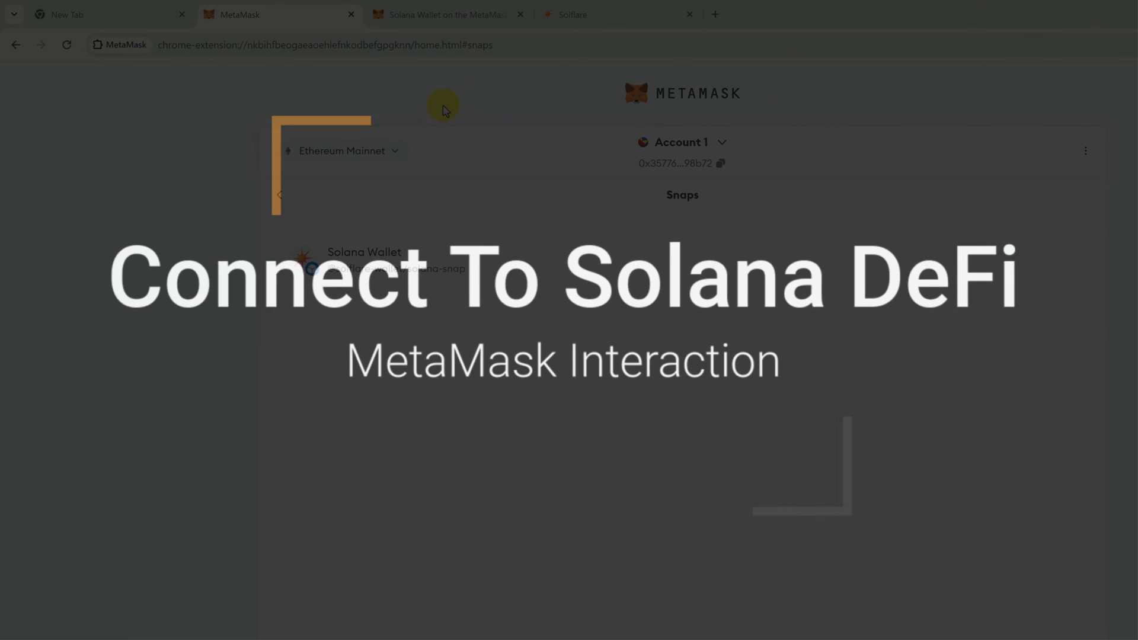
On raydium.io/swap, begin connecting MetaMask as the wallet through the Solflare connection window
click(715, 14)
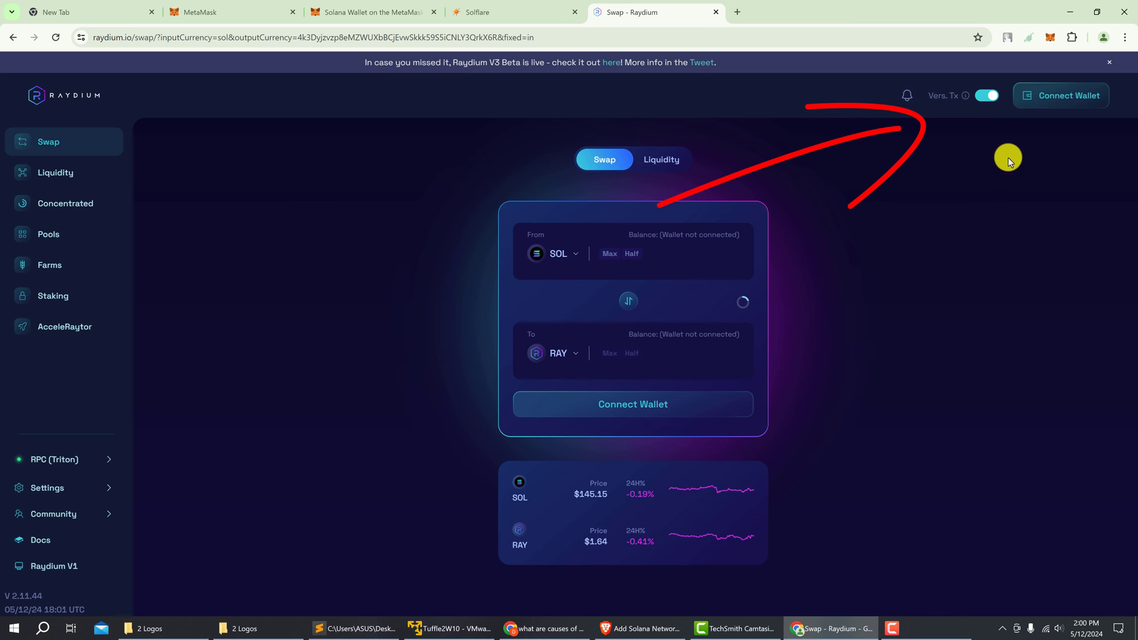
click(1044, 97)
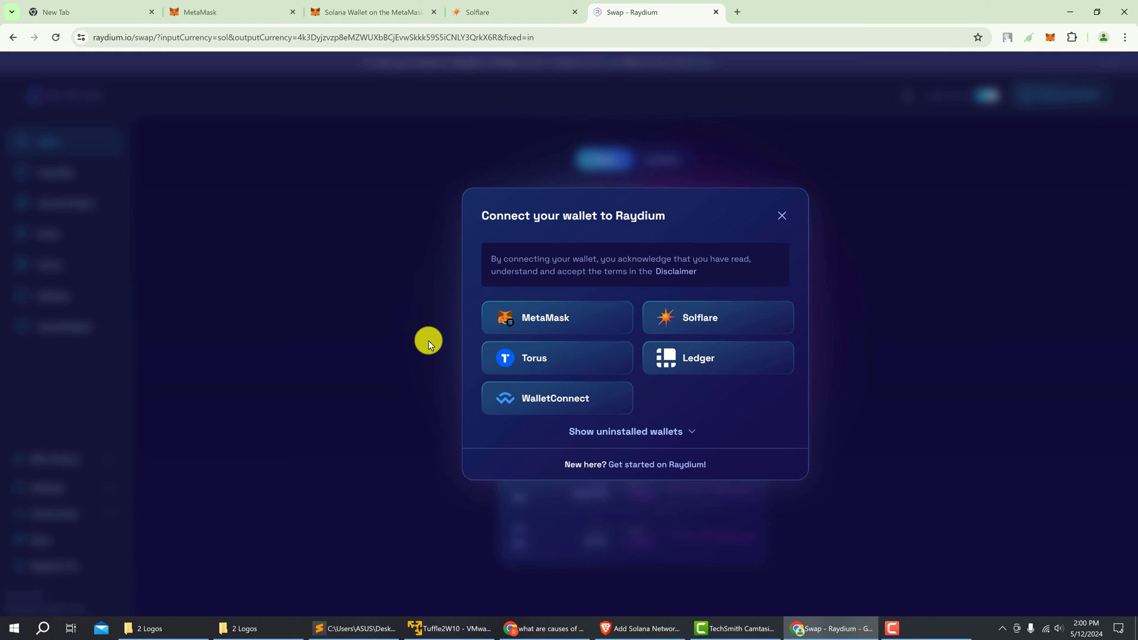
click(584, 325)
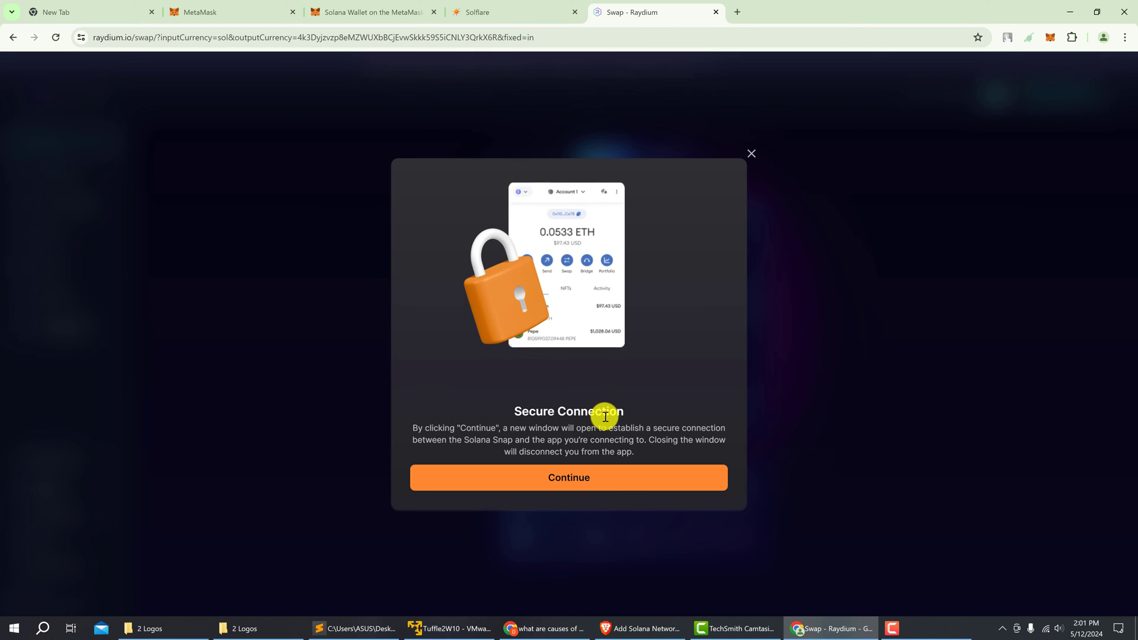
click(618, 476)
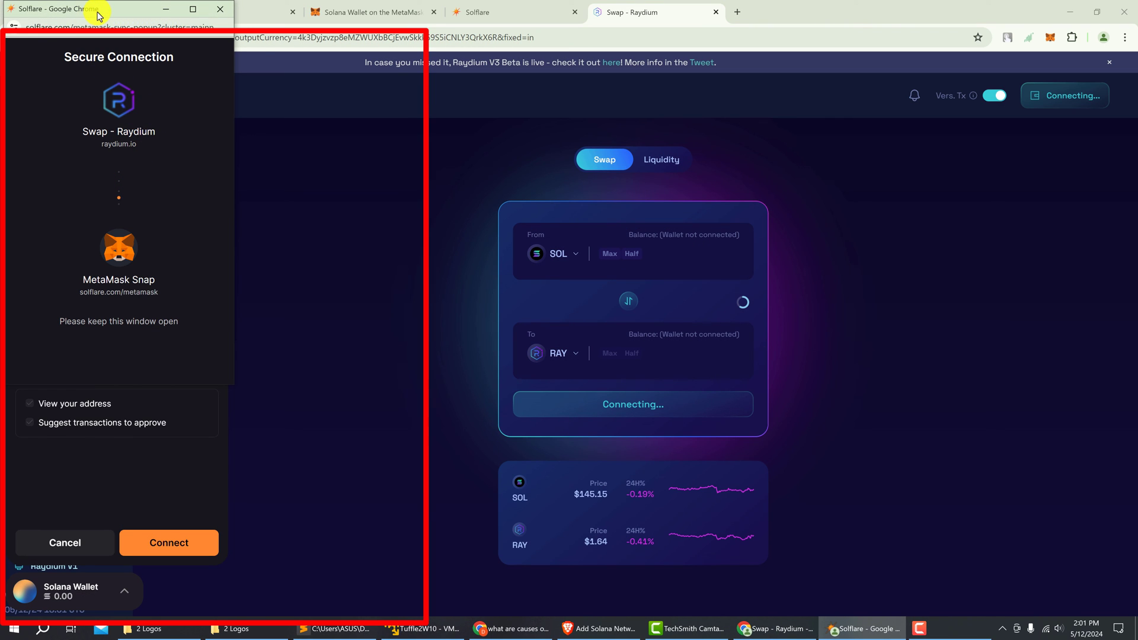
drag(94, 14, 291, 53)
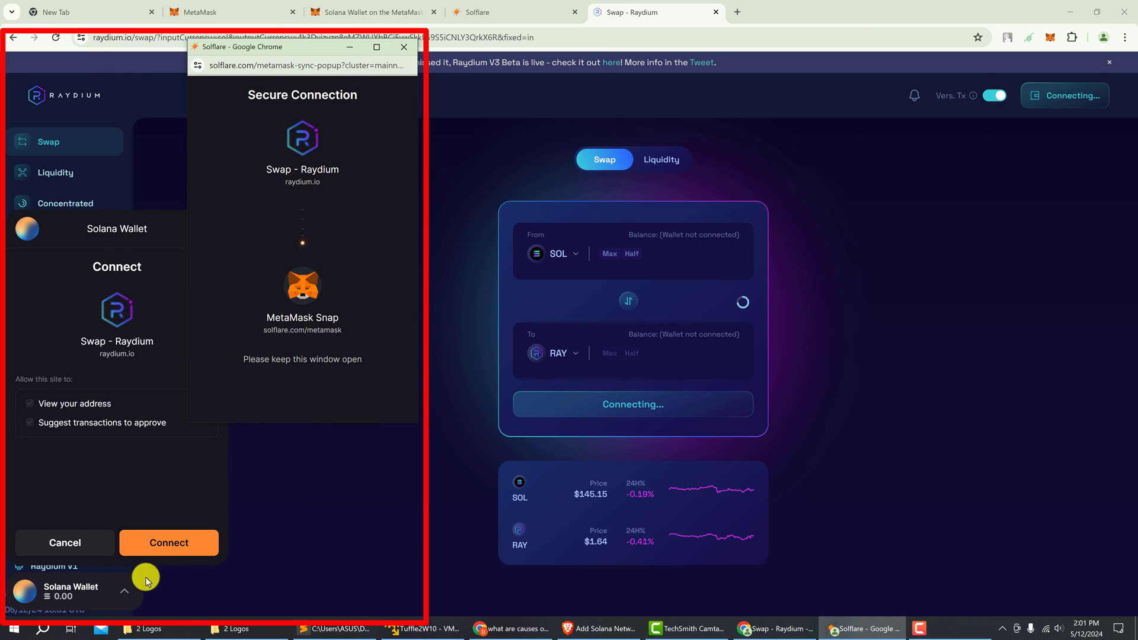
click(138, 498)
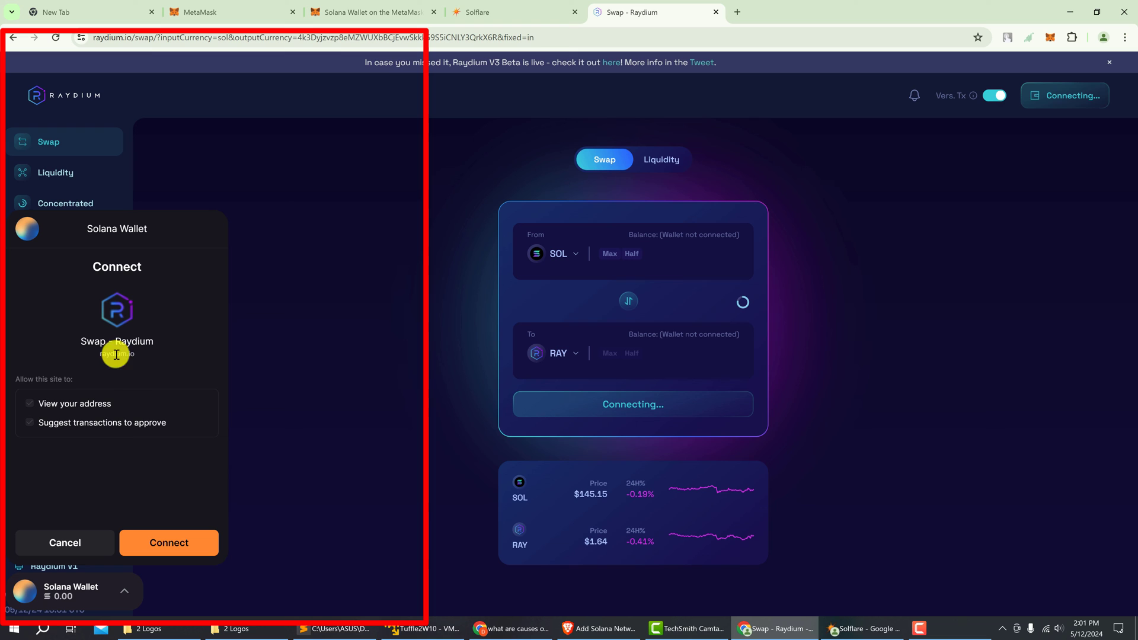
Allow Raydium address access and approve widget.solflare.com's connection to Solana Wallet
click(168, 541)
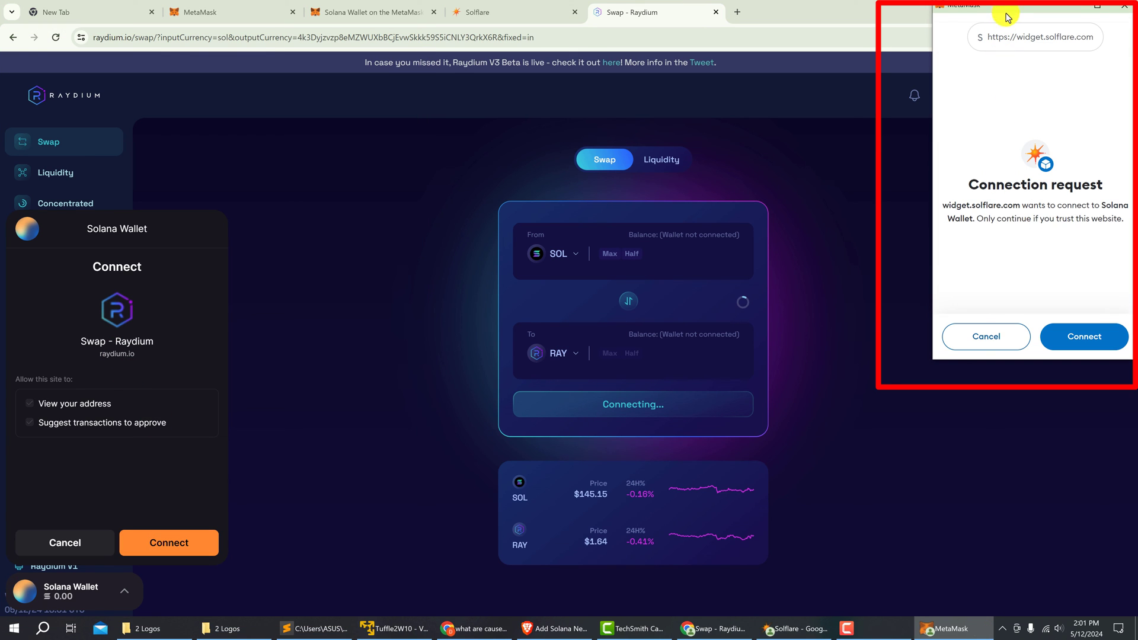
click(1084, 333)
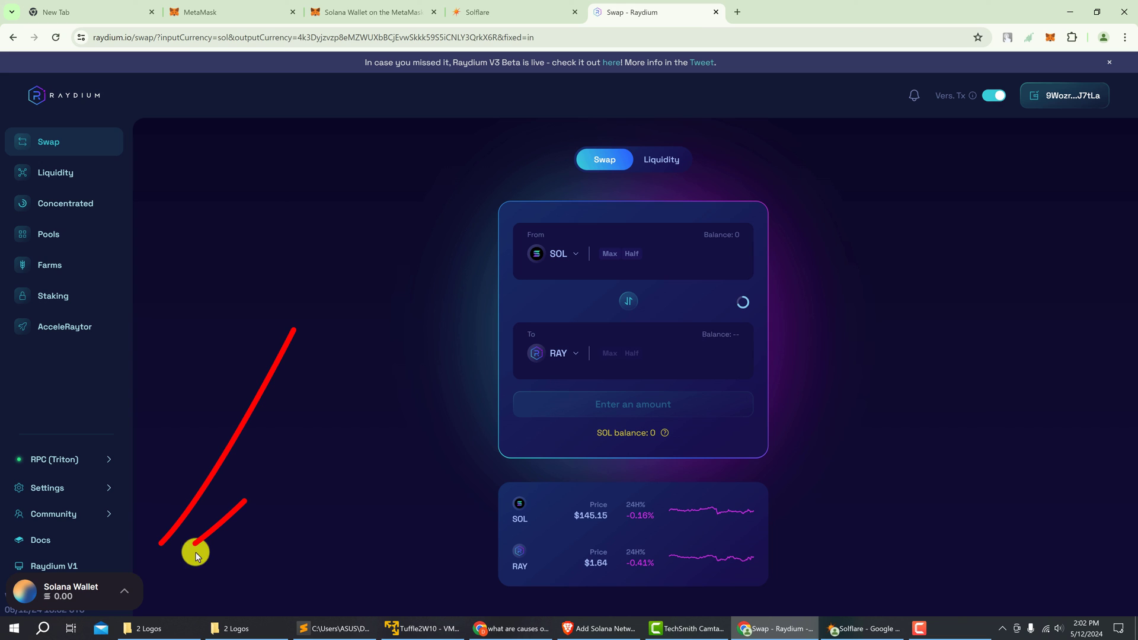
Expand the Solana Wallet widget at the bottom left of Raydium's swap page
click(125, 591)
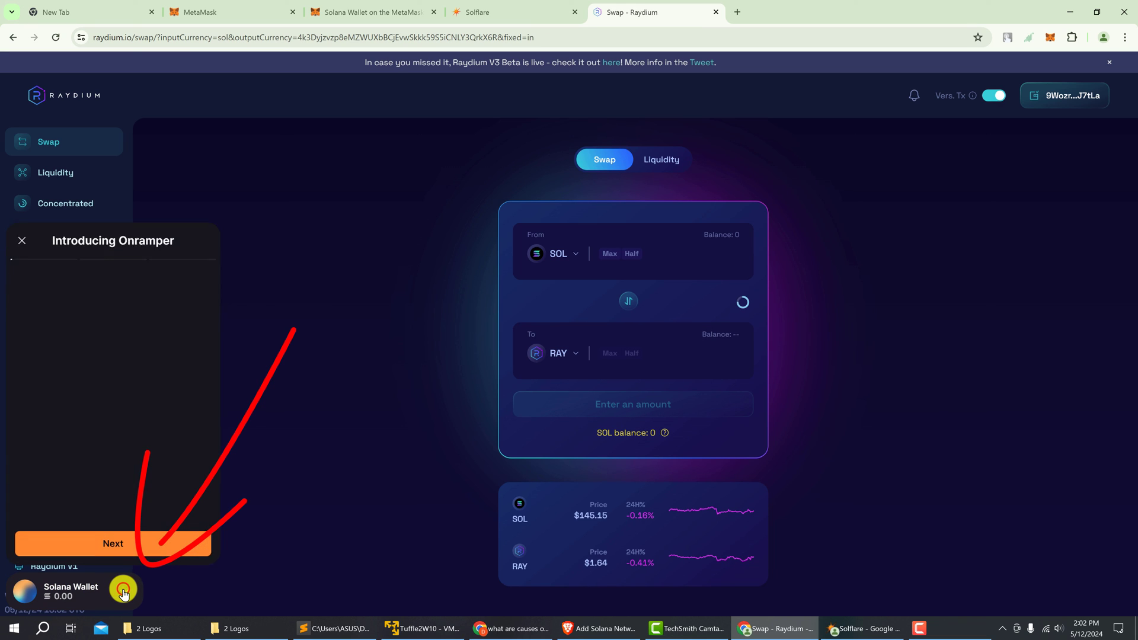